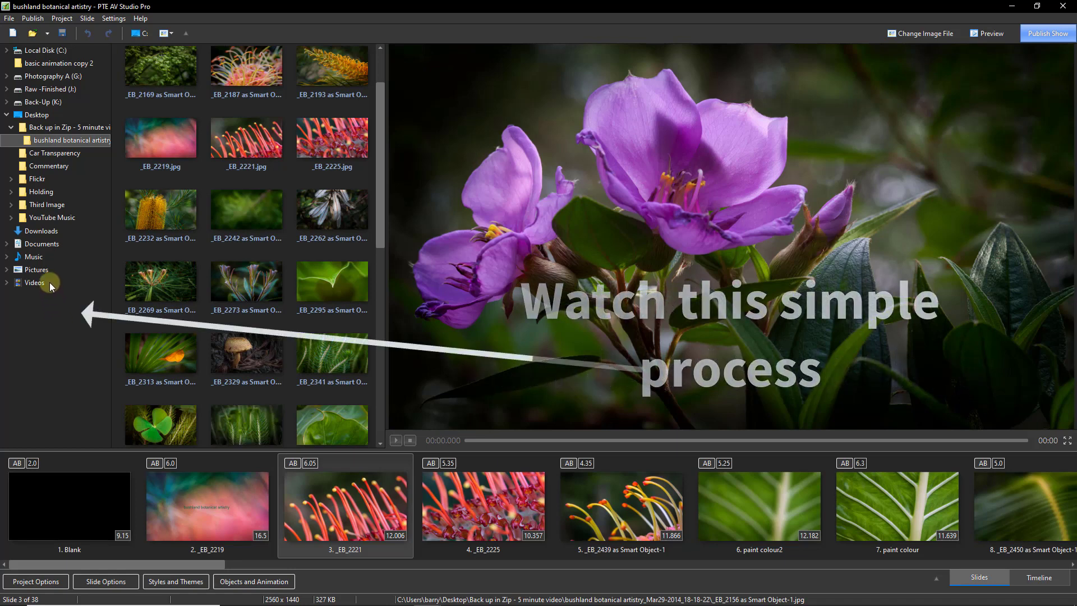
Step: Save a ZIP backup of the bushland botanical artistry project to Back-Up (K:) > My Back ups in Zip
{"action": "left_click", "coordinate": [8, 18]}
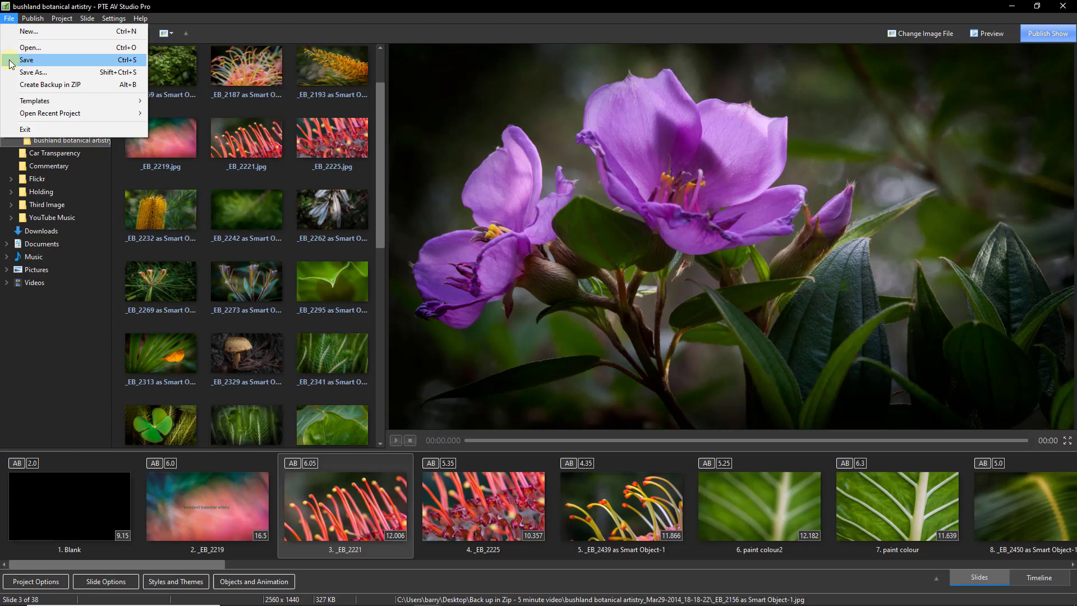
{"action": "left_click", "coordinate": [98, 88]}
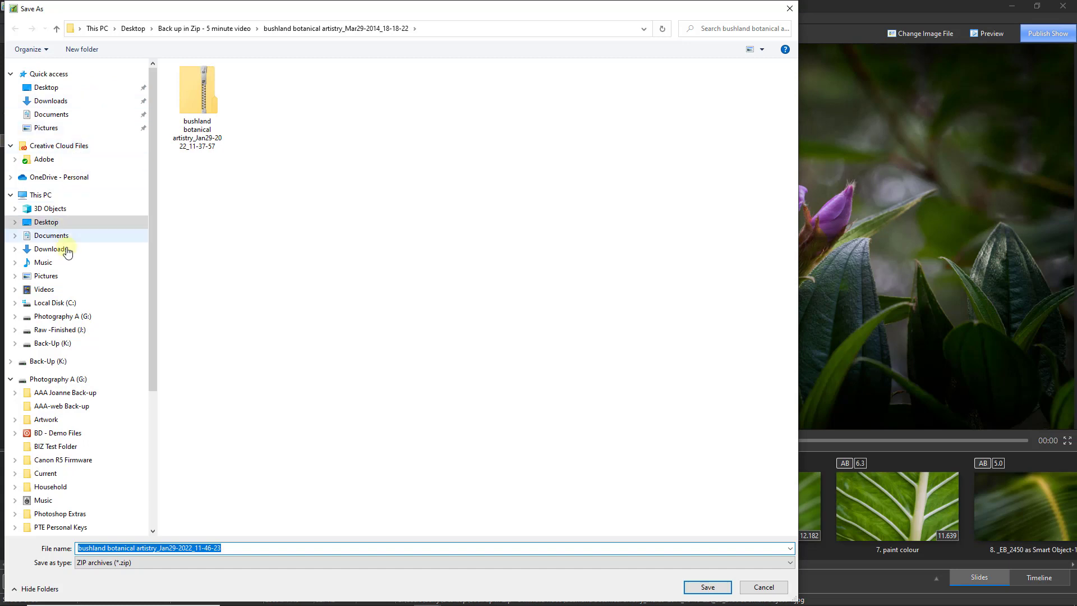
{"action": "left_click", "coordinate": [48, 364]}
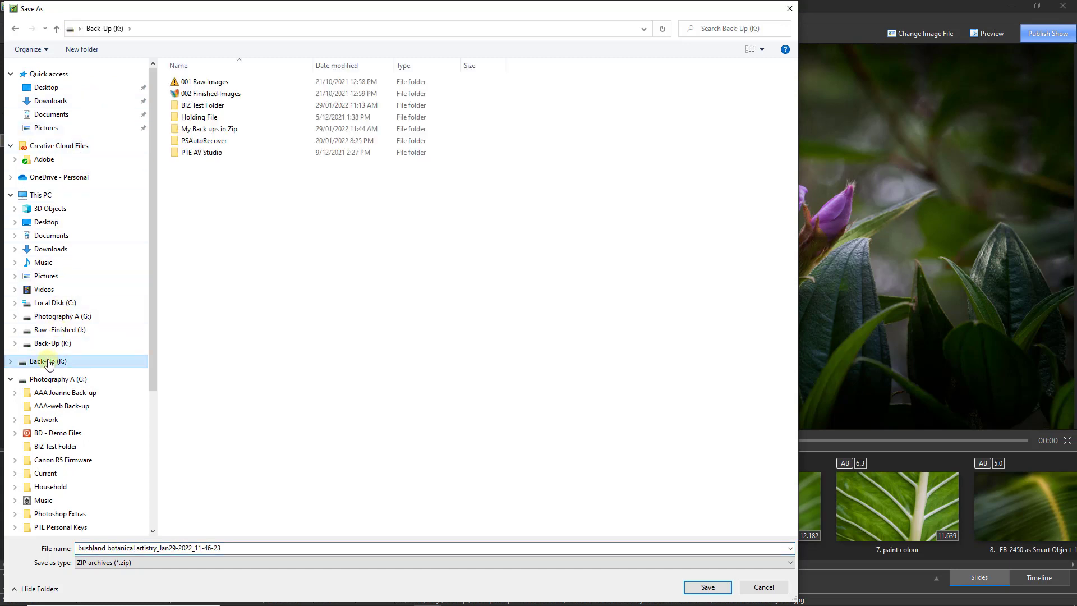
{"action": "double_click", "coordinate": [175, 129]}
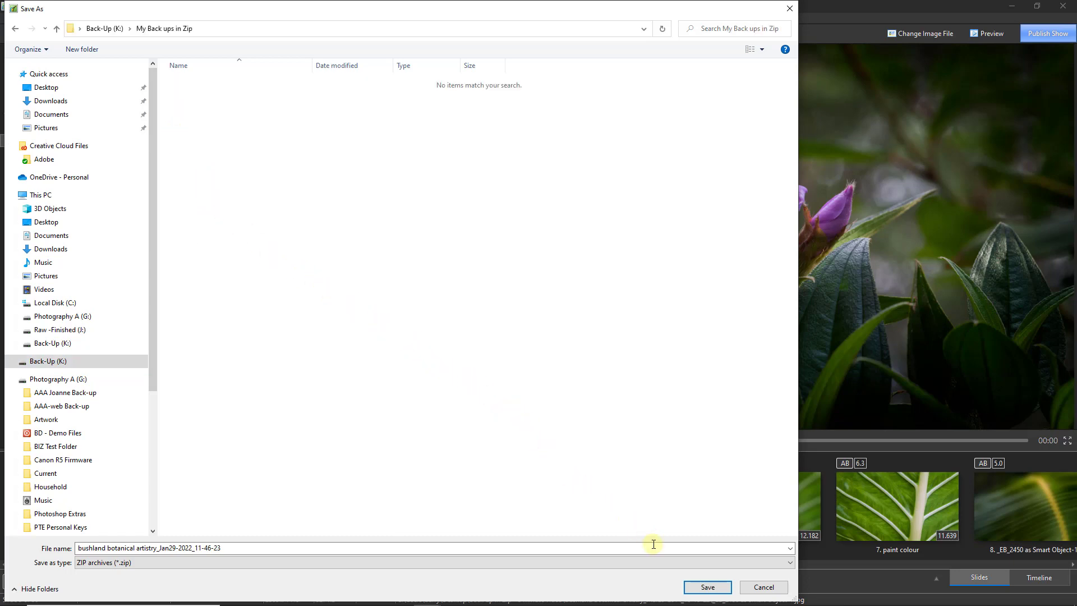
{"action": "left_click", "coordinate": [704, 586]}
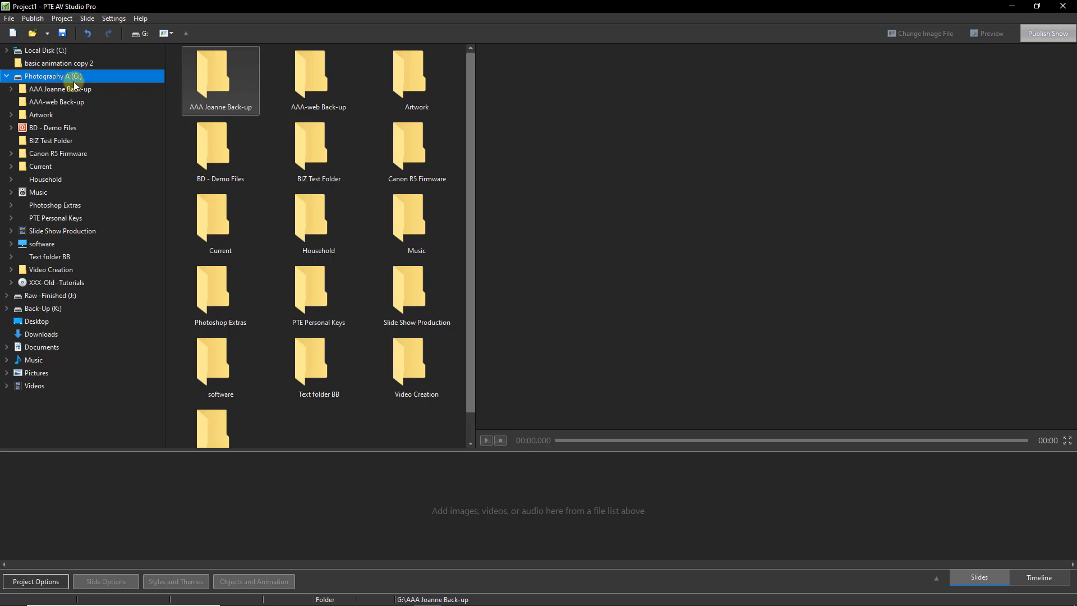
Step: Add slides 001 and 002 from G:'s BIZ Test Folder, then 003 and 004 from J:'s
{"action": "left_click", "coordinate": [56, 142]}
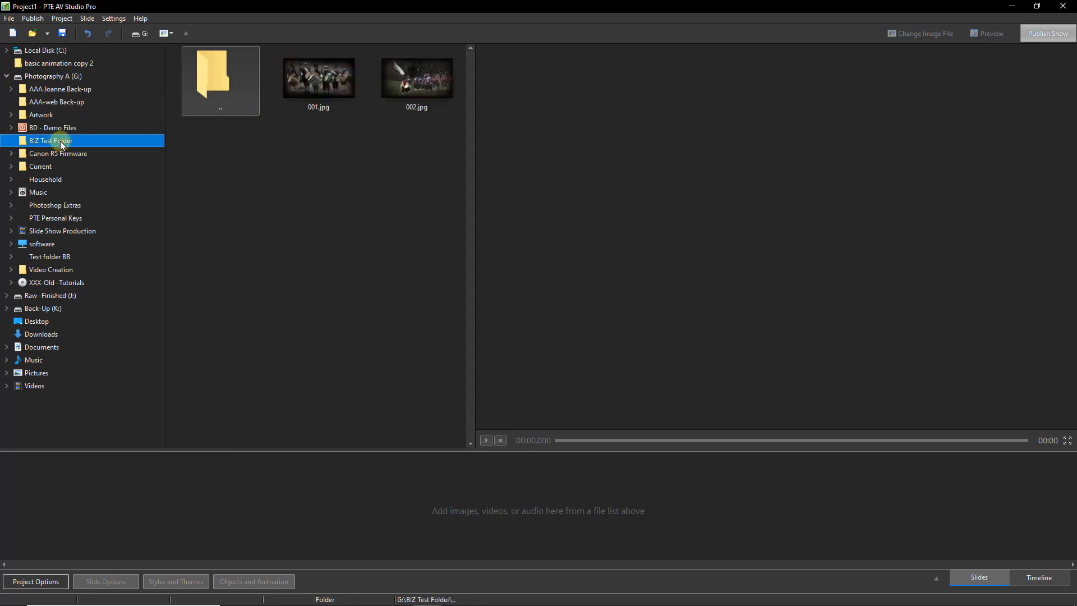
{"action": "double_click", "coordinate": [305, 85]}
{"action": "double_click", "coordinate": [417, 79]}
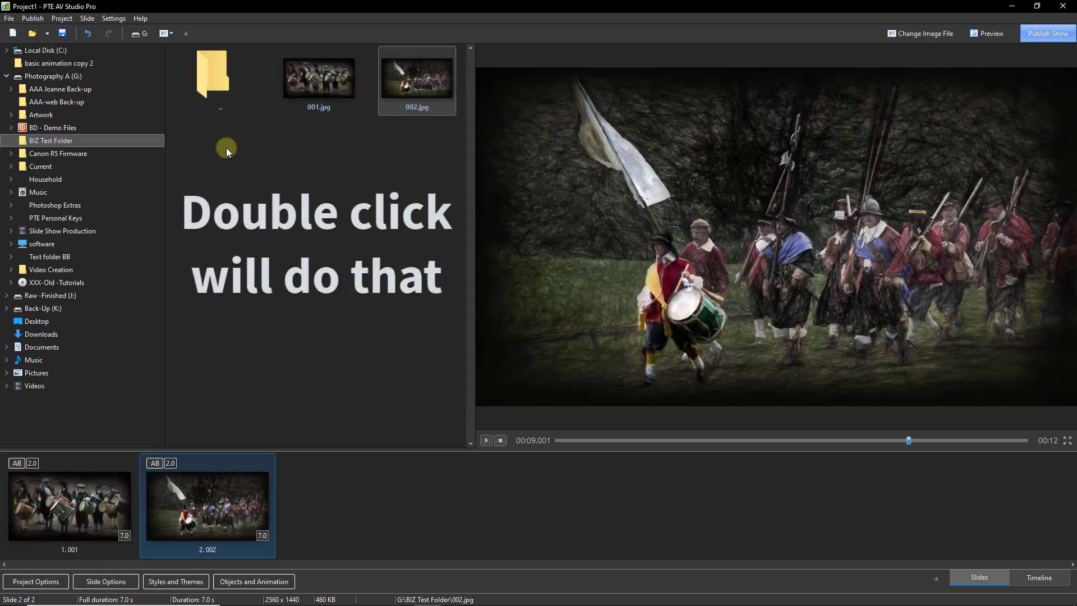
{"action": "left_click", "coordinate": [5, 77]}
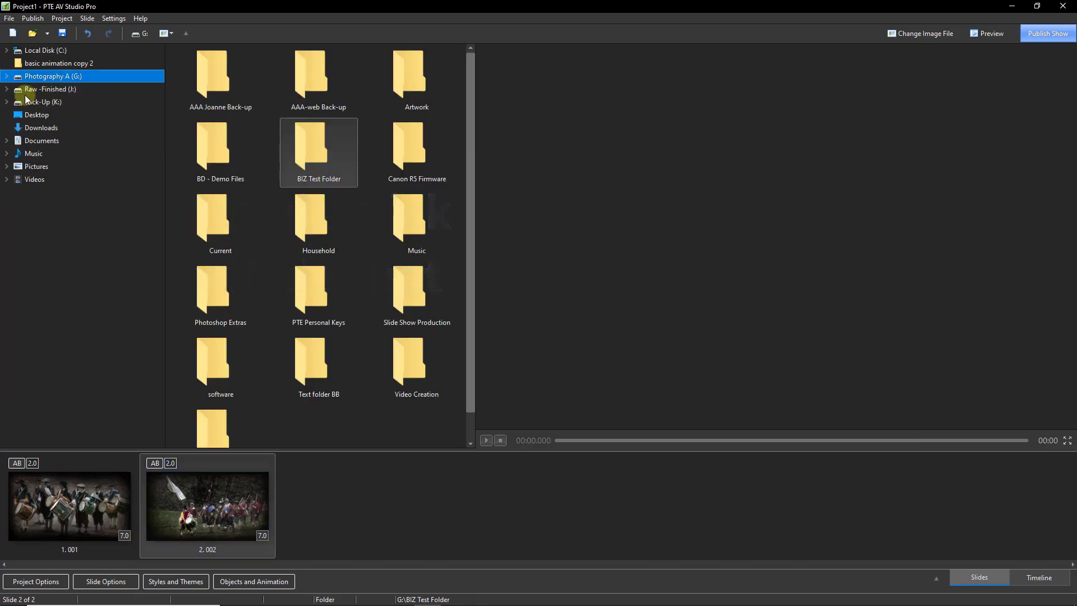
{"action": "left_click", "coordinate": [6, 89]}
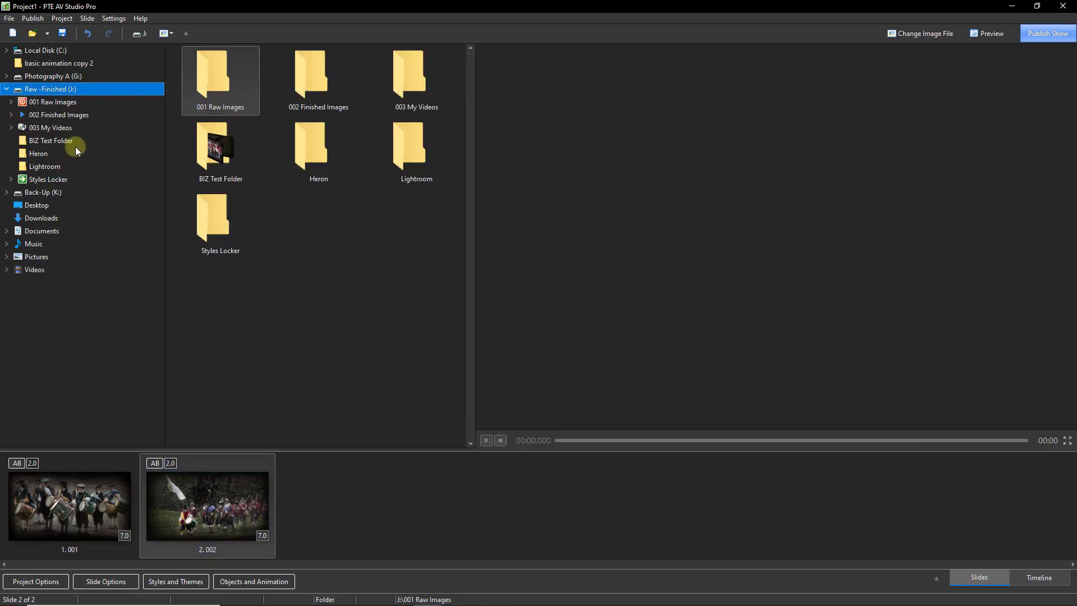
{"action": "left_click", "coordinate": [46, 142]}
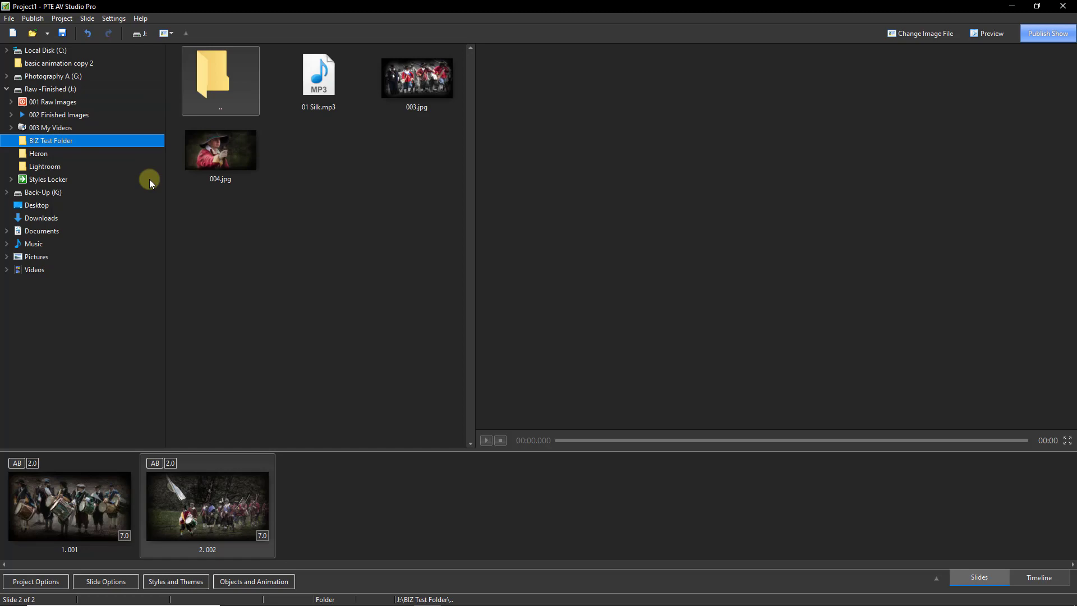
{"action": "double_click", "coordinate": [418, 86]}
{"action": "double_click", "coordinate": [220, 150]}
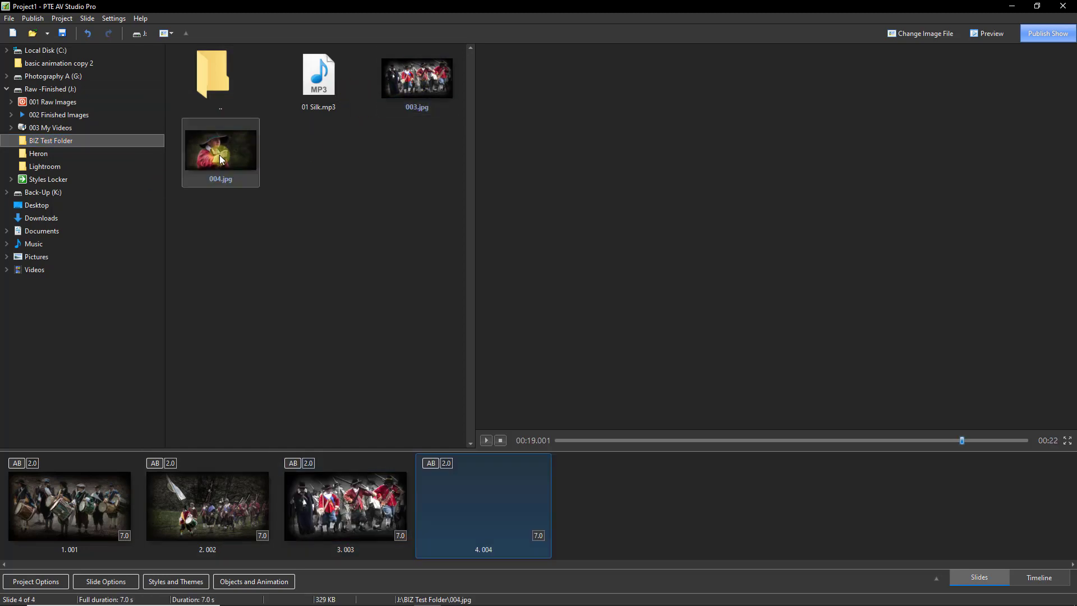
Step: Add 01 Silk.mp3 as the slideshow soundtrack
{"action": "left_click", "coordinate": [316, 86]}
{"action": "double_click", "coordinate": [317, 86]}
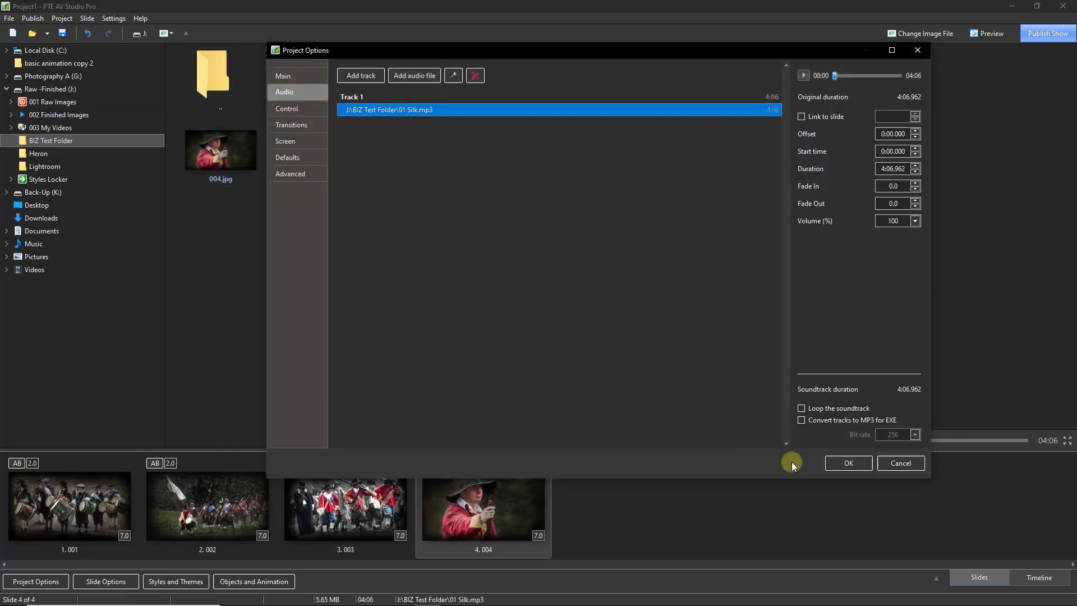
{"action": "left_click", "coordinate": [834, 457]}
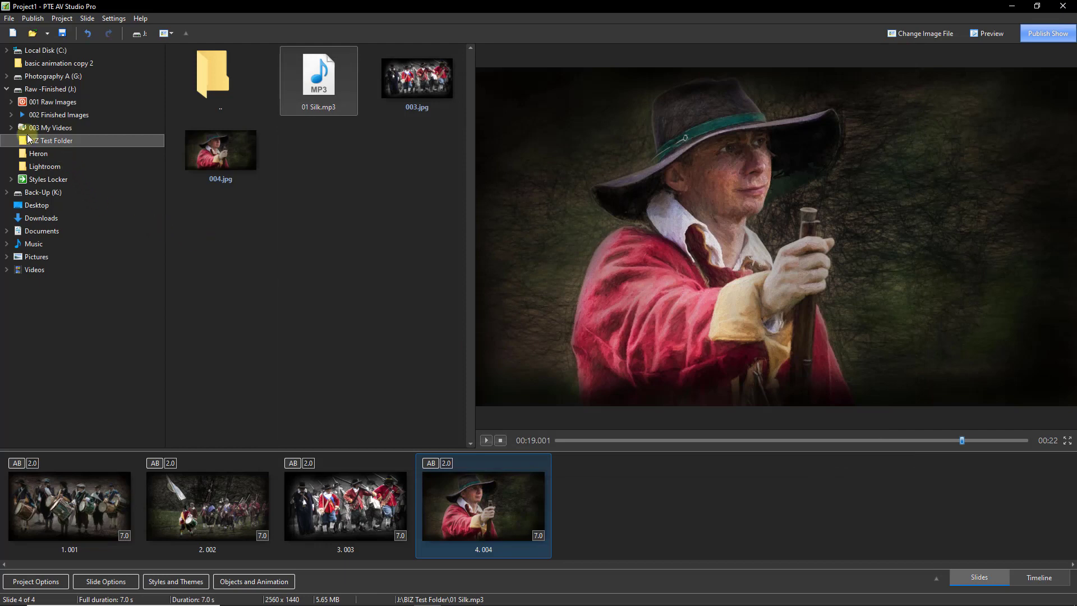
Step: Add slides 005 and 006 from the BIZ Test Folder on Back-Up (K:)
{"action": "left_click", "coordinate": [5, 93]}
{"action": "left_click", "coordinate": [6, 89]}
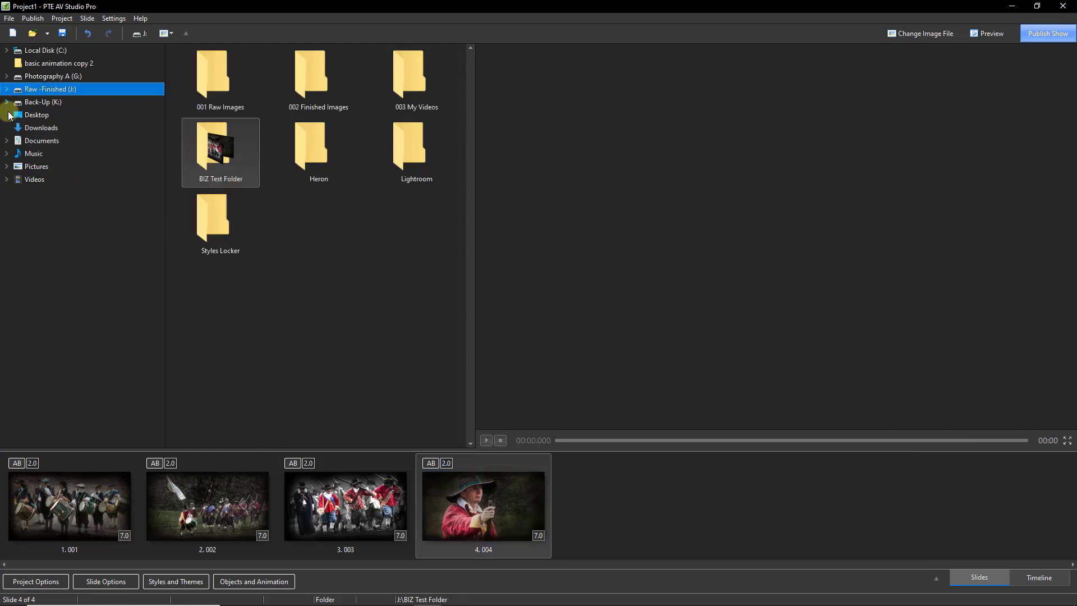
{"action": "left_click", "coordinate": [6, 103]}
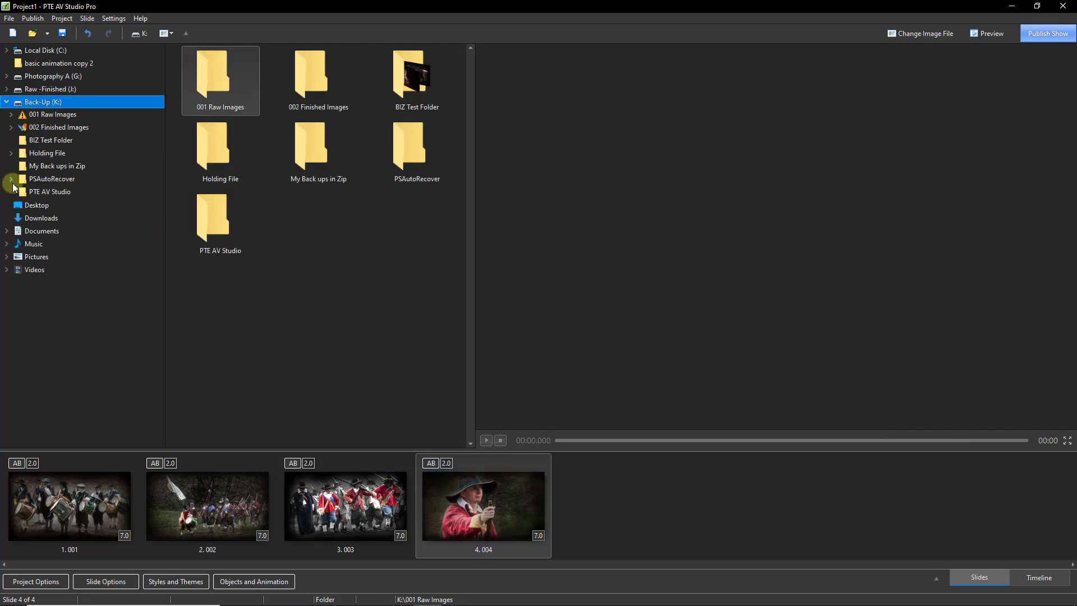
{"action": "left_click", "coordinate": [43, 143]}
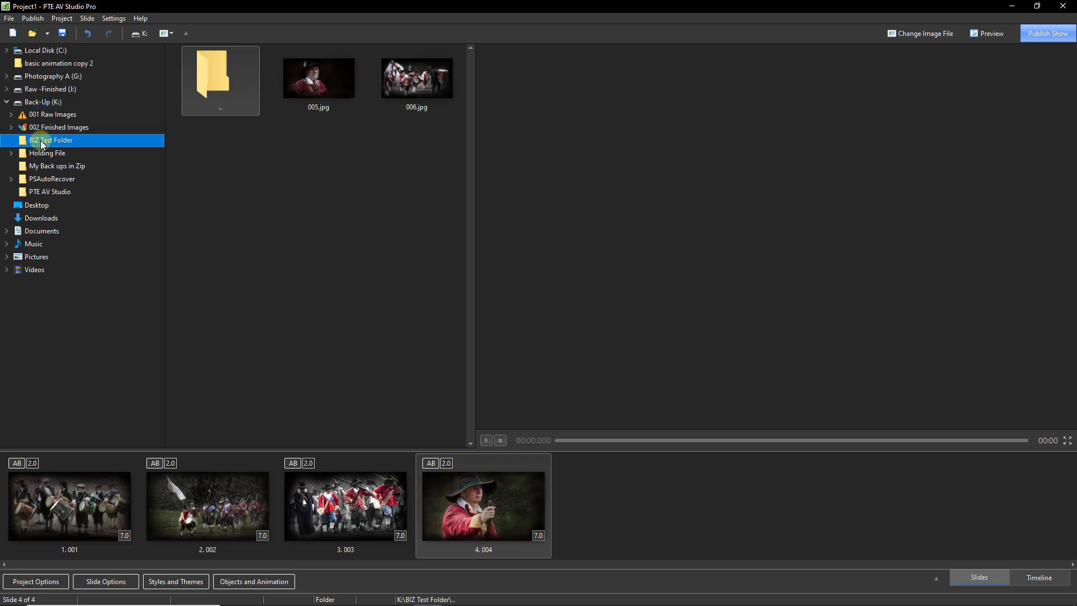
{"action": "double_click", "coordinate": [314, 79]}
{"action": "double_click", "coordinate": [422, 81]}
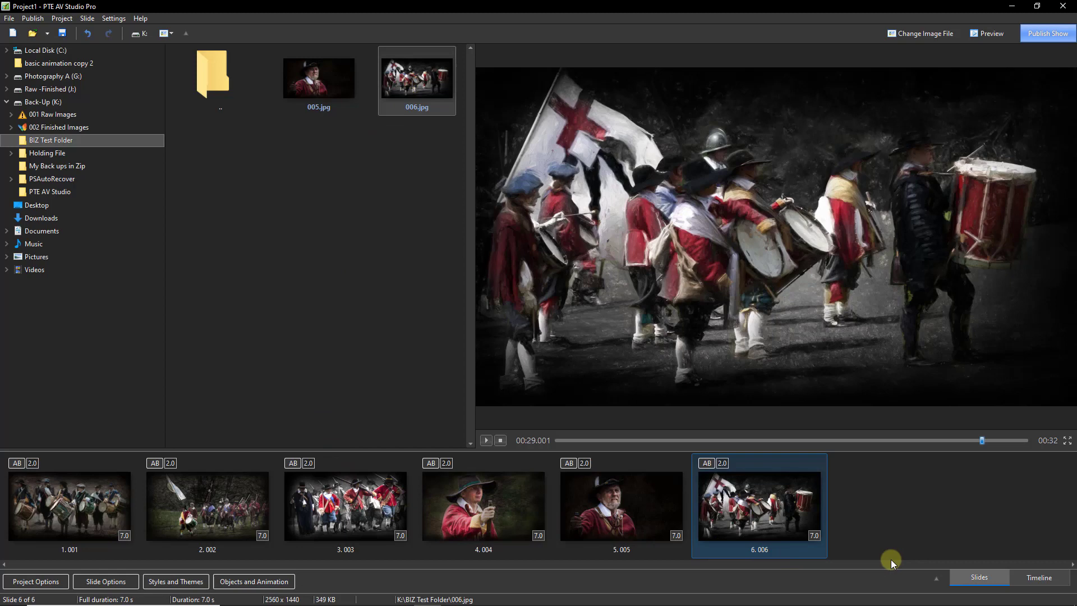
Step: Switch Project1 to the Timeline view to show the six slides in sequence
{"action": "left_click", "coordinate": [1036, 579]}
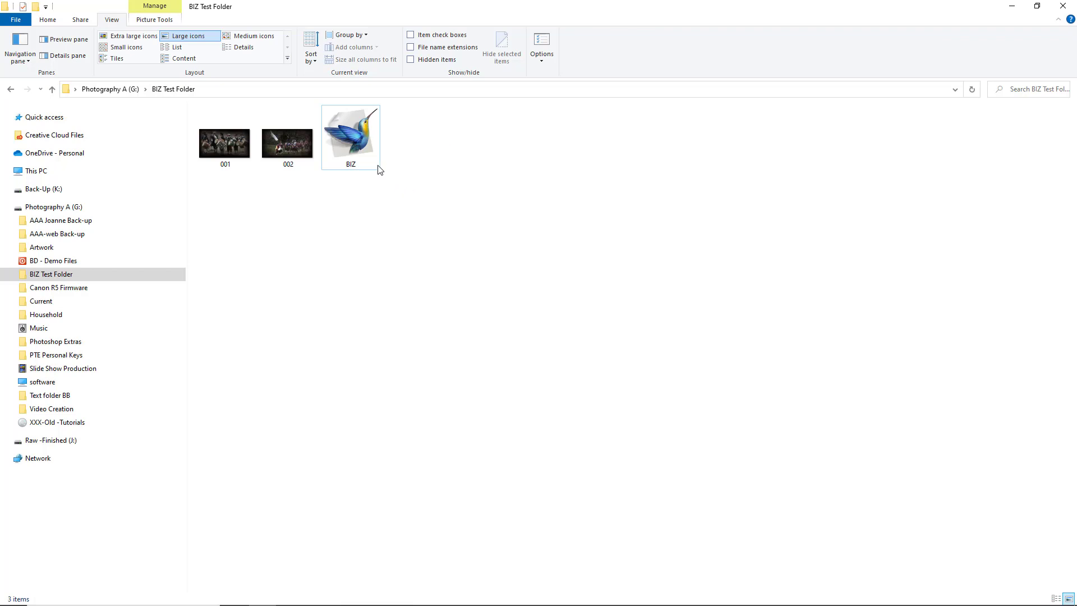
Step: Try opening the BIZ project from the BIZ Test Folder on Photography A (G:)
{"action": "mouse_move", "coordinate": [351, 139]}
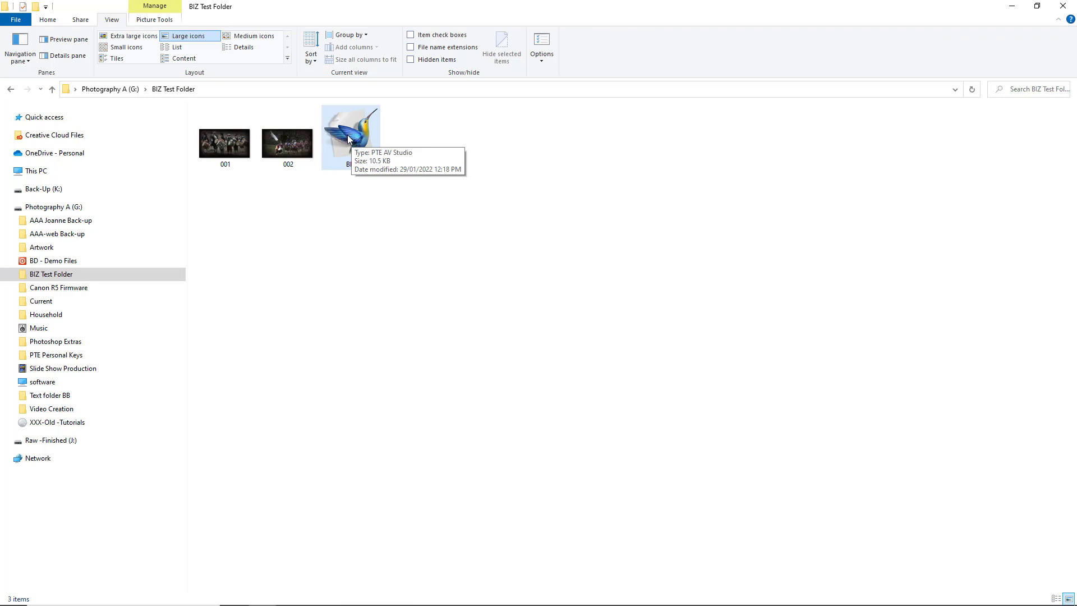
{"action": "double_click", "coordinate": [348, 135]}
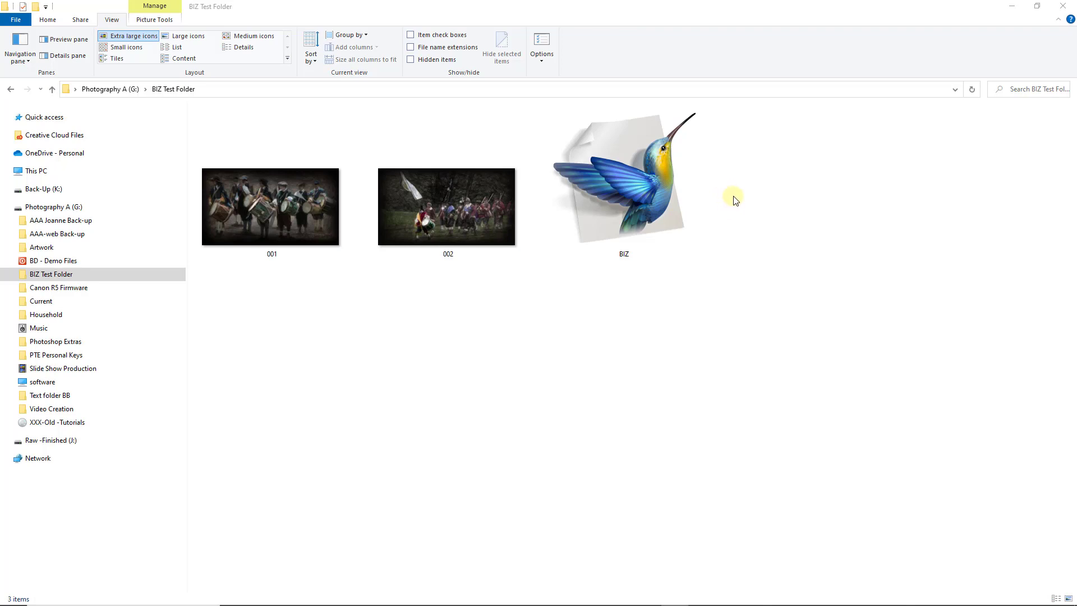
Step: Open the BIZ project and preview timeline slide 2, the 001 drummers image
{"action": "double_click", "coordinate": [625, 193]}
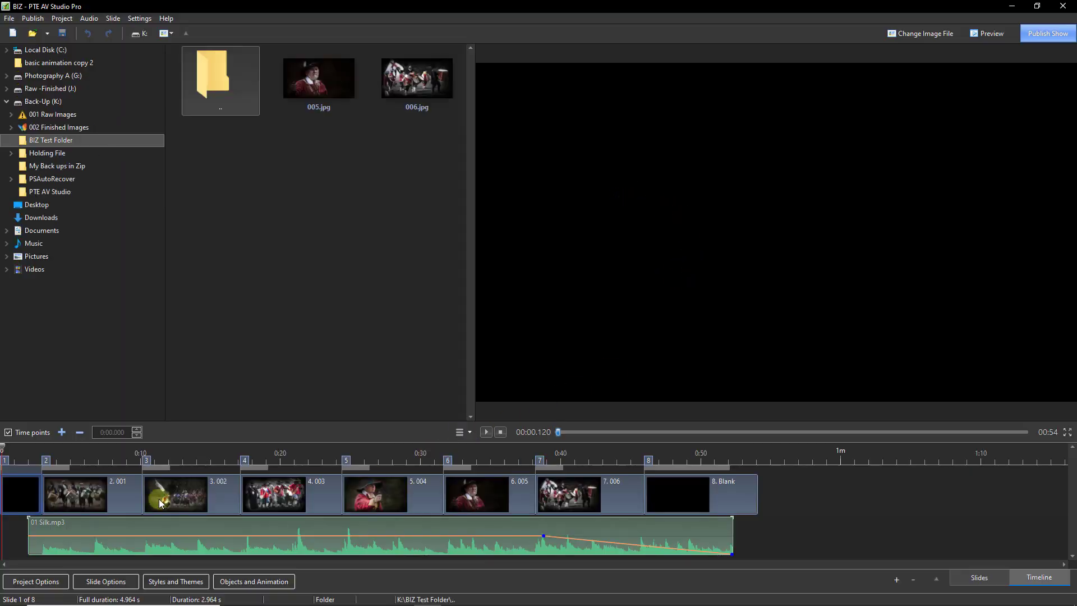
{"action": "left_click", "coordinate": [69, 490]}
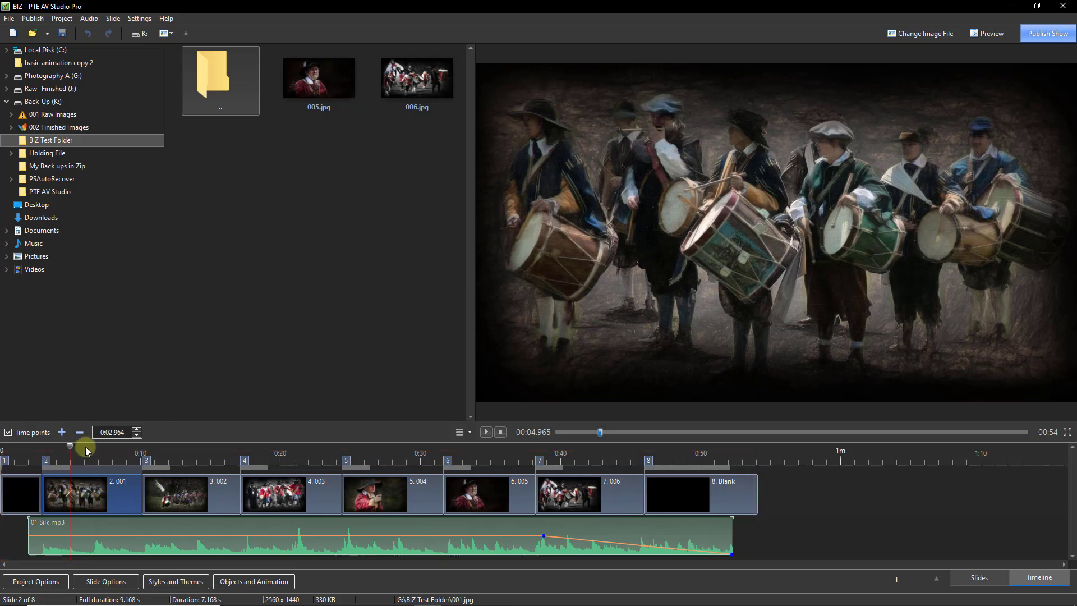
Step: Save the BIZ project as ZIP archive BIZ_Jan29-2022_14-17-52 on the OneDrive Desktop
{"action": "left_click", "coordinate": [9, 19]}
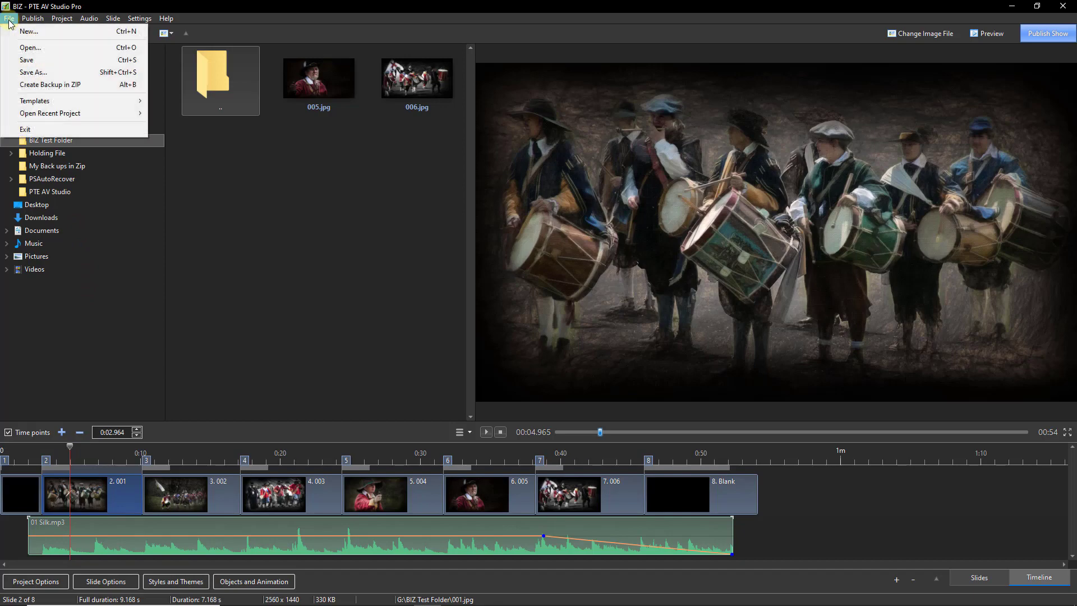
{"action": "left_click", "coordinate": [30, 86]}
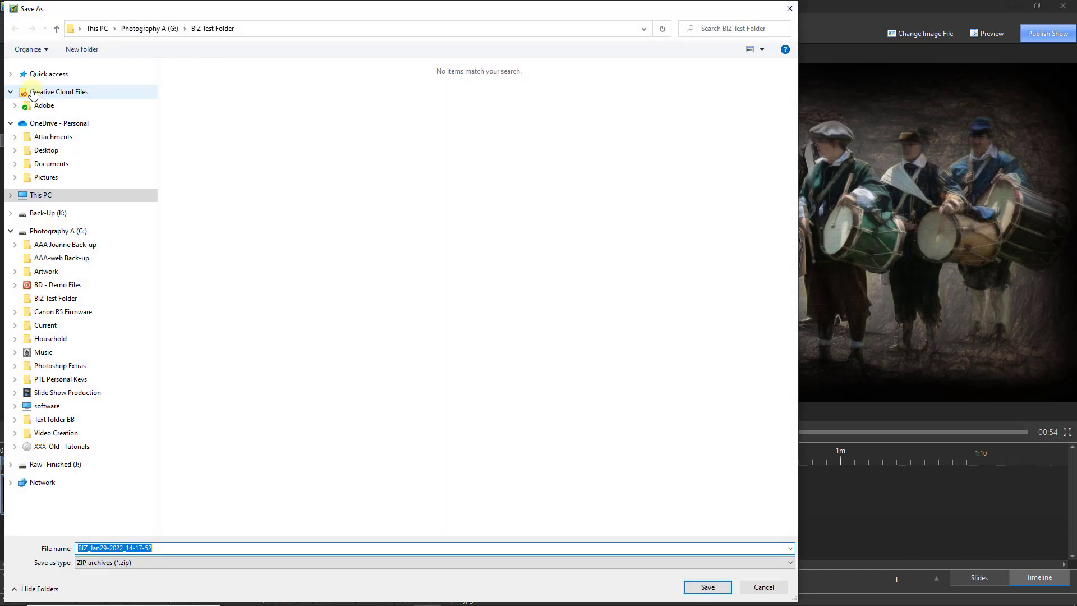
{"action": "left_click", "coordinate": [55, 152]}
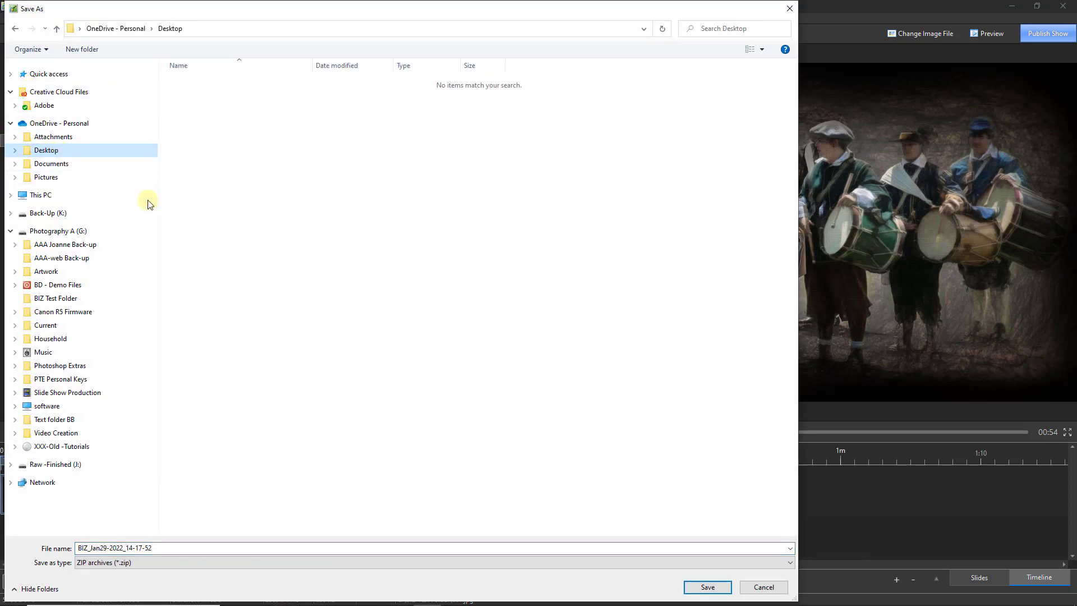
{"action": "left_click", "coordinate": [81, 561]}
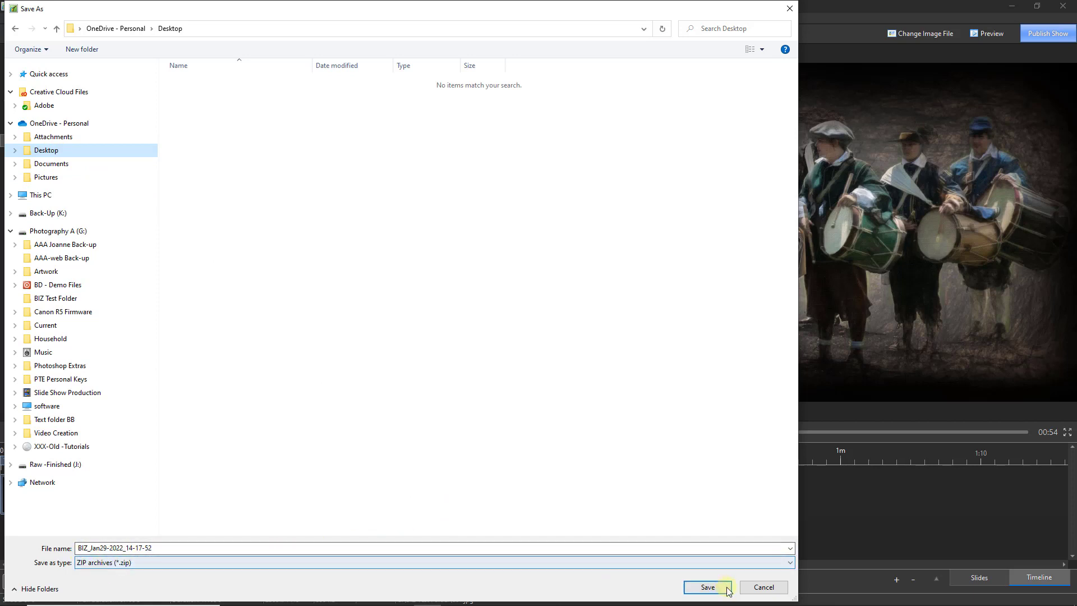
{"action": "left_click", "coordinate": [693, 589]}
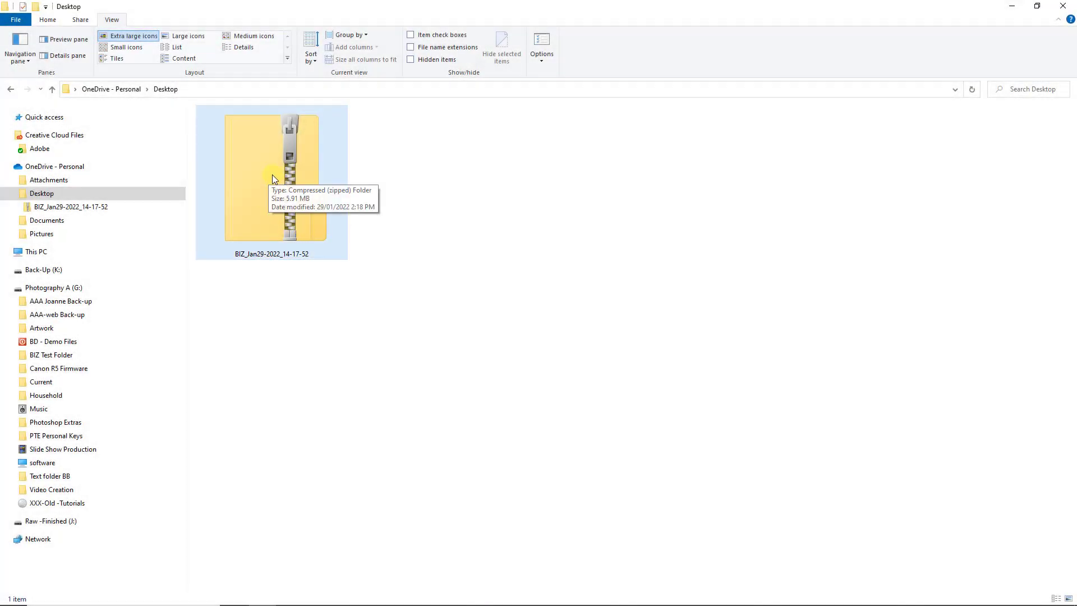
Step: Extract BIZ_Jan29-2022_14-17-52.zip on the Desktop and open the extracted folder of eight files
{"action": "right_click", "coordinate": [269, 176]}
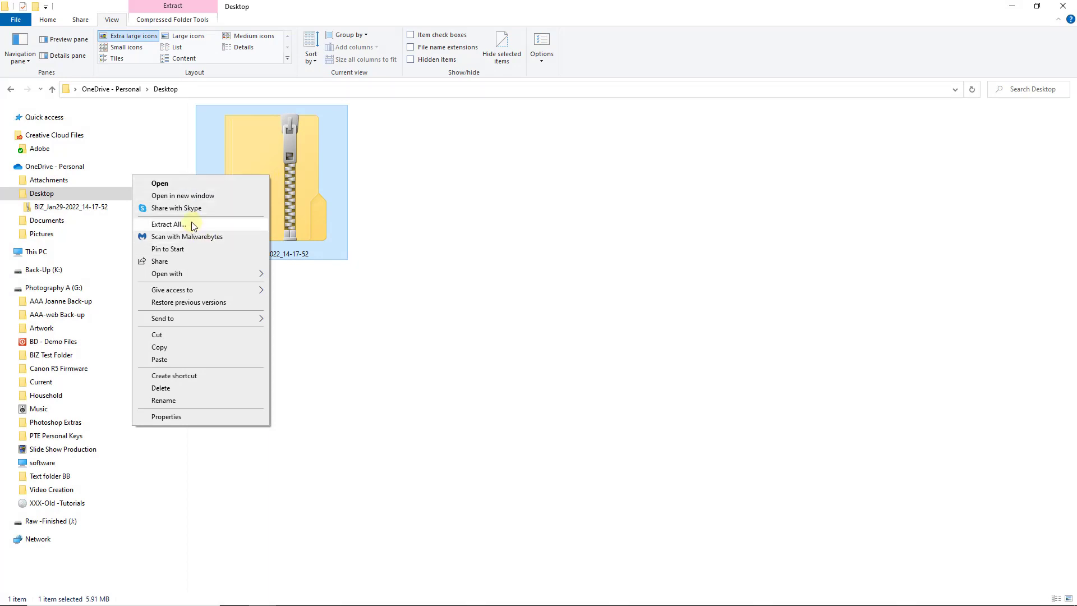
{"action": "left_click", "coordinate": [169, 224]}
{"action": "left_click", "coordinate": [639, 417]}
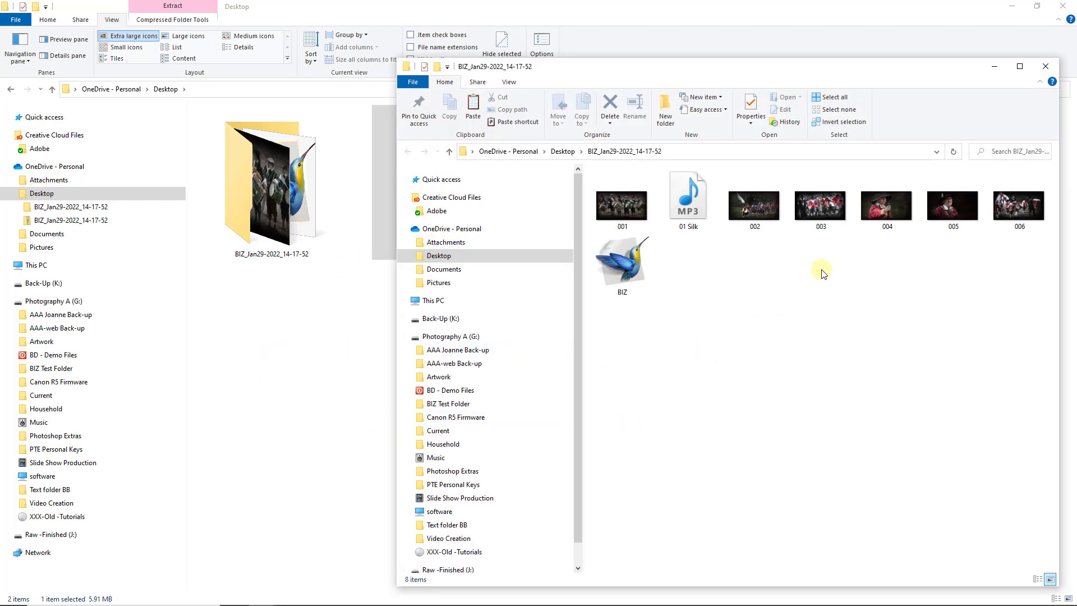
{"action": "left_click", "coordinate": [1044, 66]}
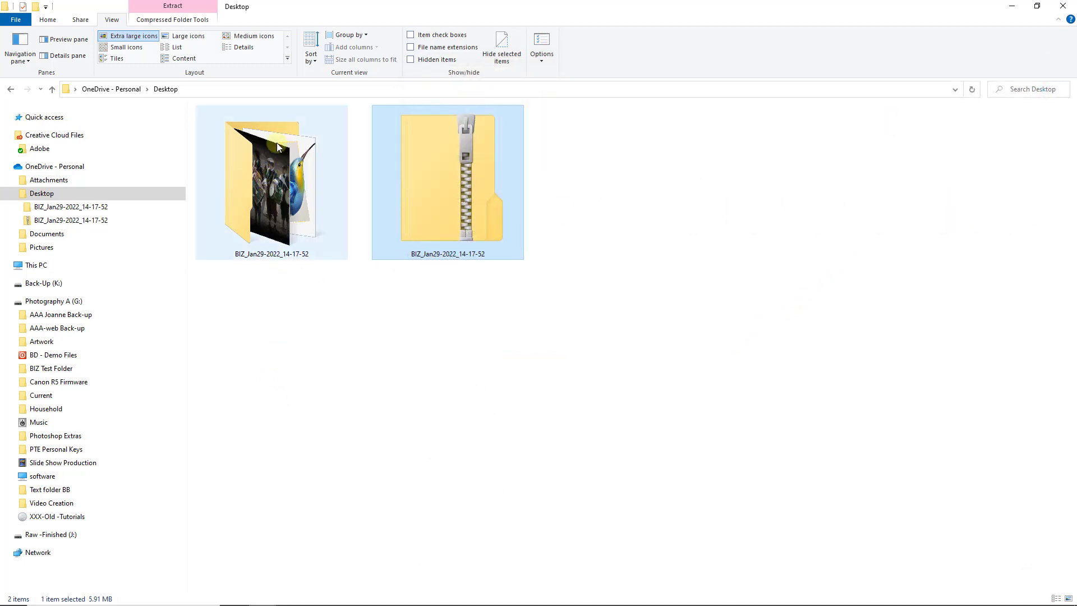
{"action": "double_click", "coordinate": [265, 213]}
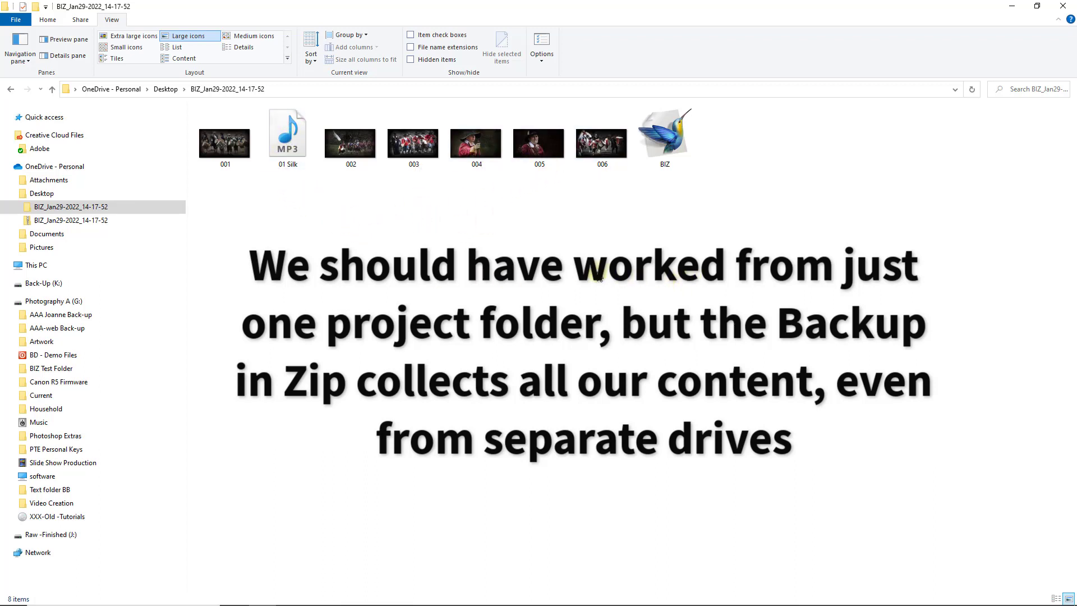
Step: Open the extracted BIZ project file in PTE AV Studio Pro
{"action": "double_click", "coordinate": [666, 132]}
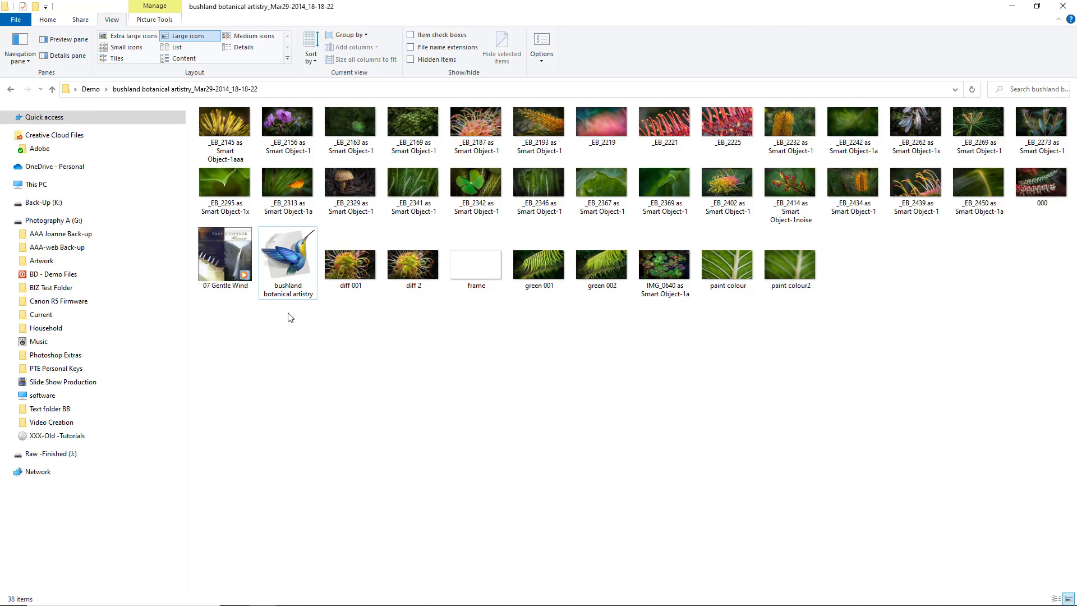
Step: Open the extracted bushland botanical artistry project and preview its slide 2 title
{"action": "left_click", "coordinate": [287, 252]}
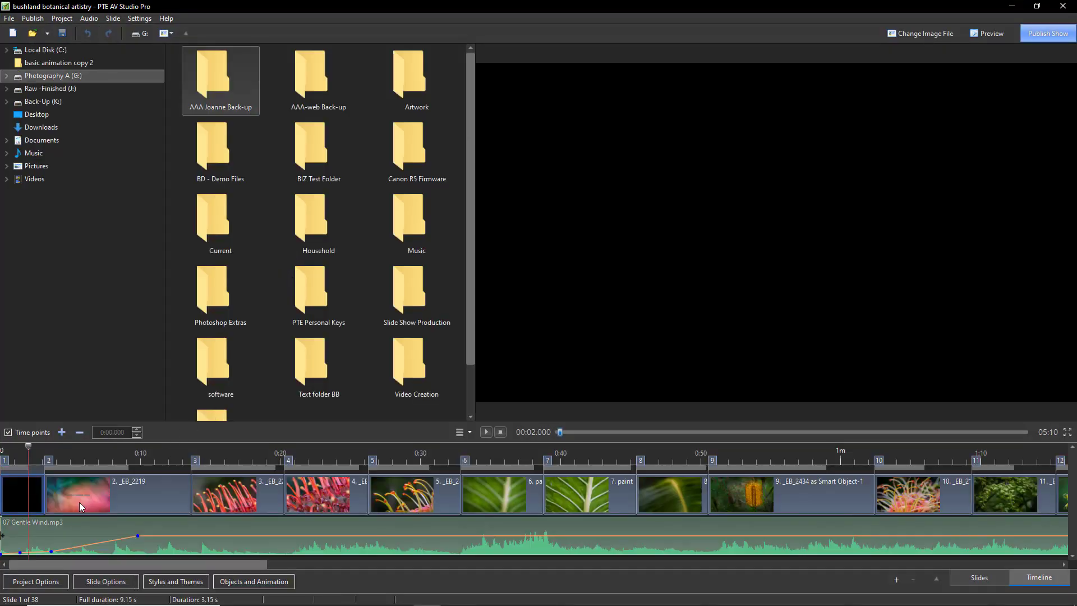
{"action": "left_click", "coordinate": [68, 501]}
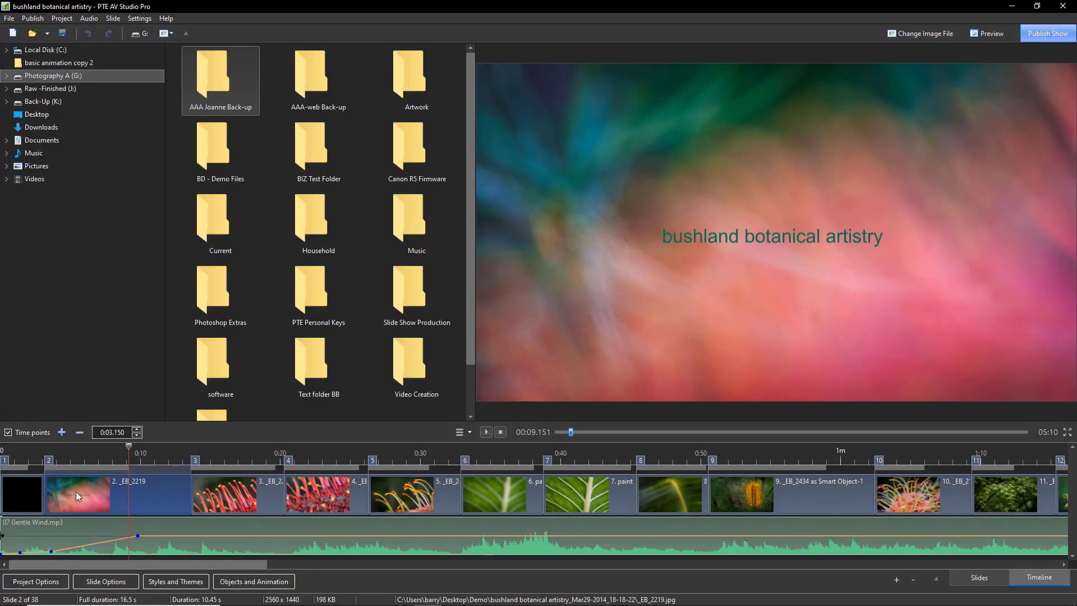